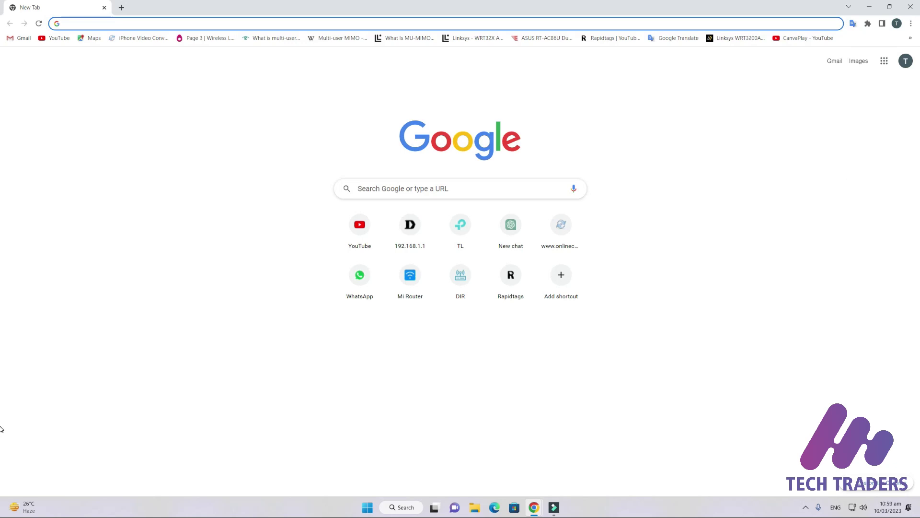
# Step: Open the router setup page at 192.168.16.1, enter the admin password and continue the setup
pyautogui.write('2.168.1')
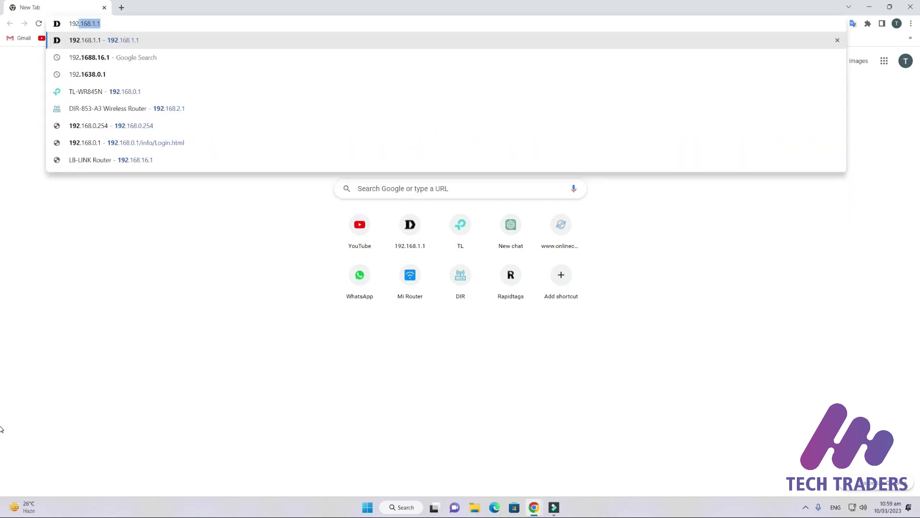
pyautogui.write('6.1')
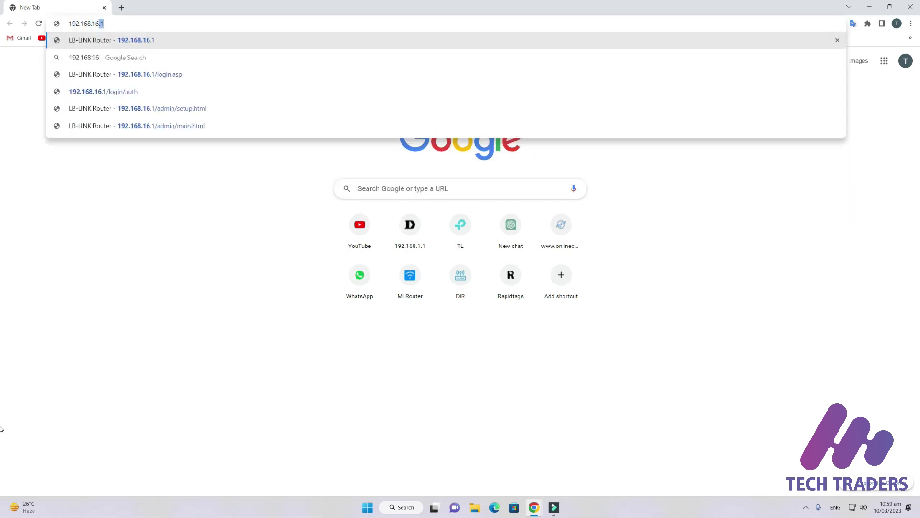
pyautogui.press('Return')
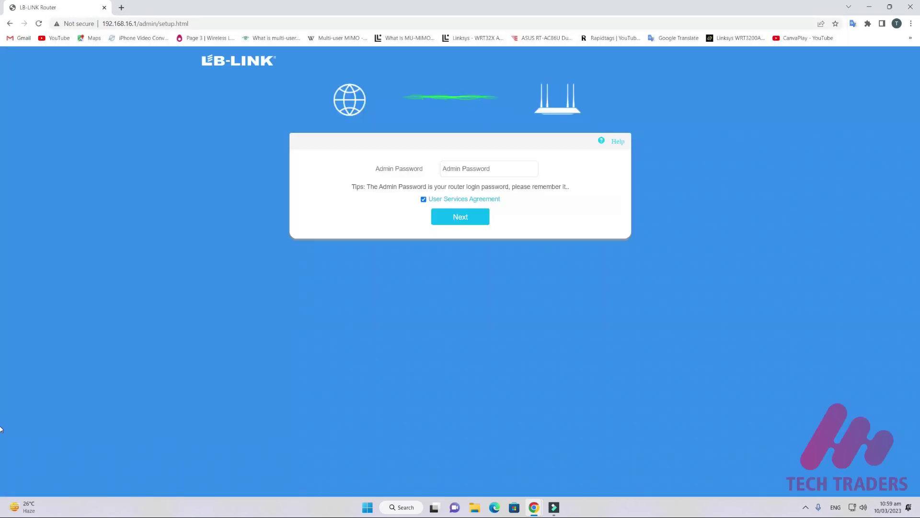
pyautogui.click(485, 167)
pyautogui.click(460, 217)
# Step: Set up Router Mode with a DHCP WAN connection and apply the 2.4G and 5G WiFi passwords
pyautogui.click(328, 141)
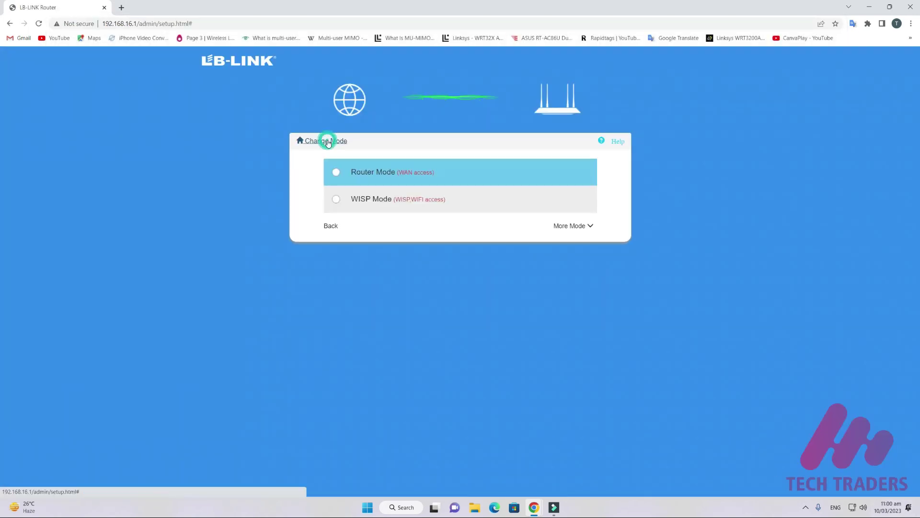
pyautogui.click(573, 227)
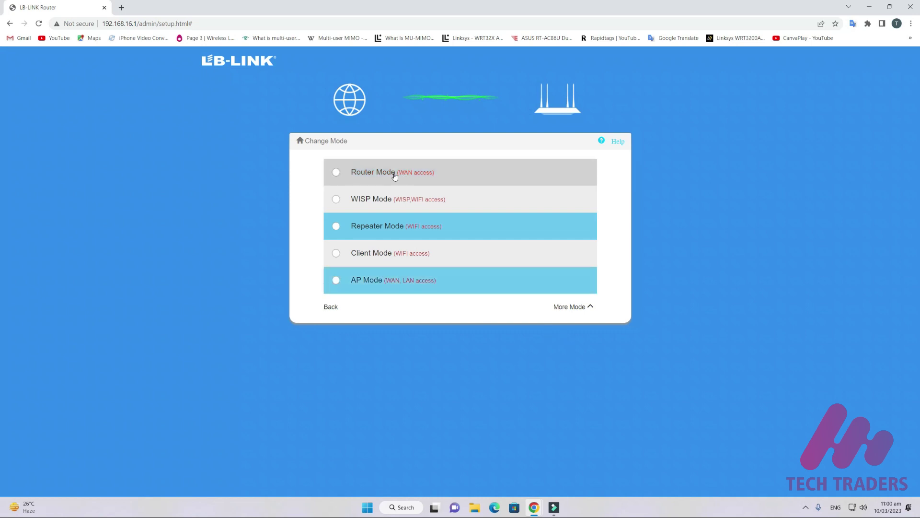
pyautogui.click(358, 174)
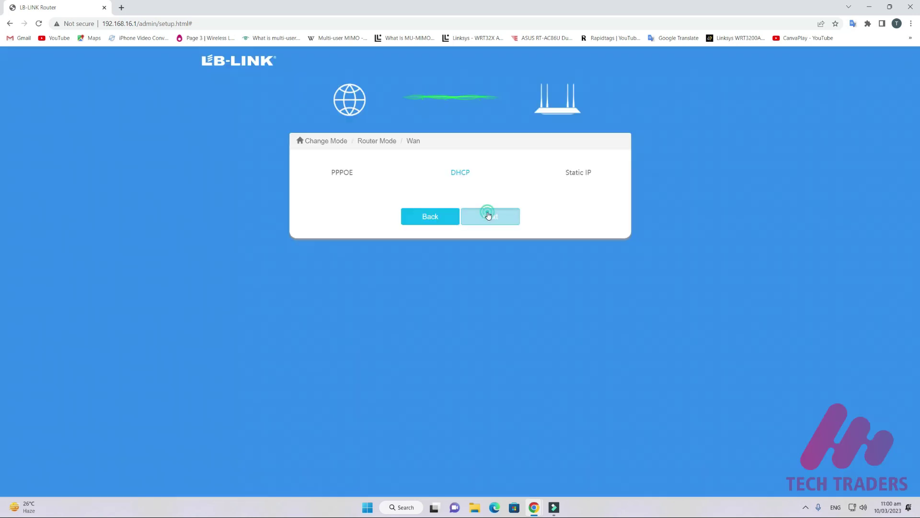
pyautogui.click(483, 213)
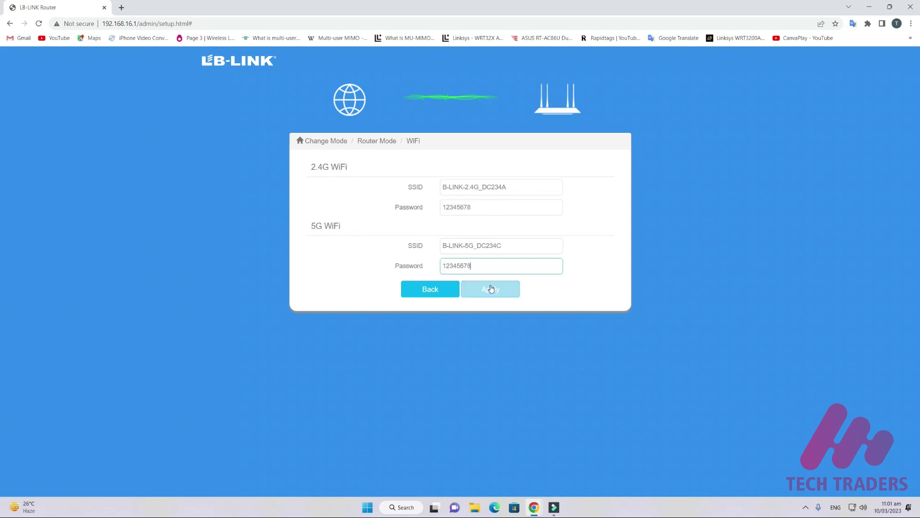
pyautogui.click(490, 288)
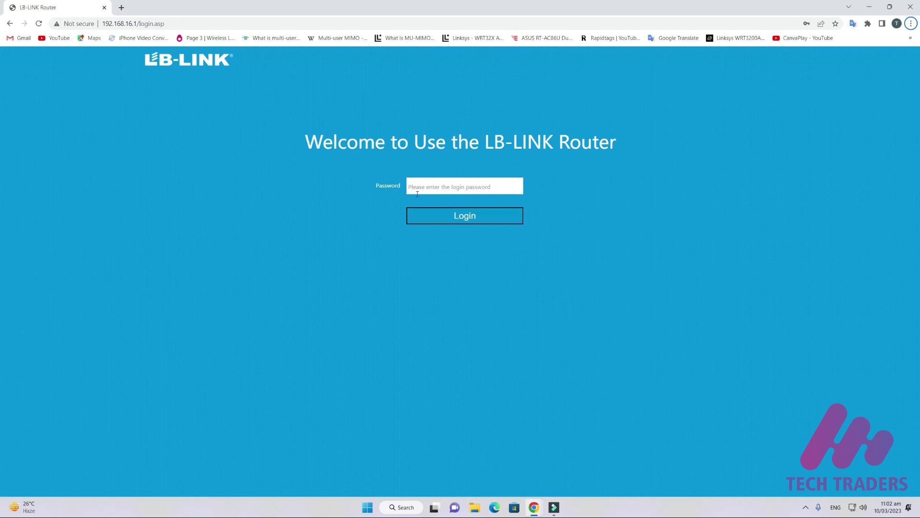
# Step: Log in to the router with the login password and decline the browser's saved-password update
pyautogui.click(440, 186)
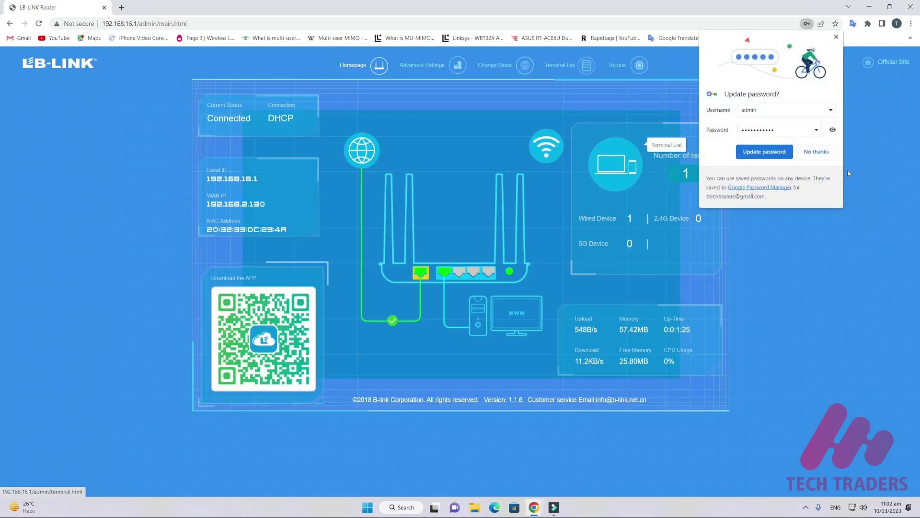
pyautogui.click(816, 153)
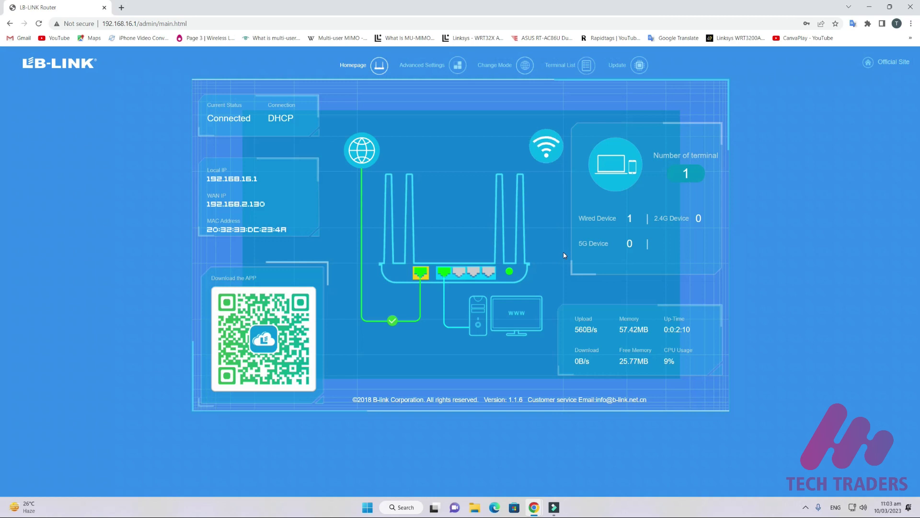
# Step: Examine the PPPOE username, password and additional options in the advanced WAN settings, then return to the network overview
pyautogui.click(403, 67)
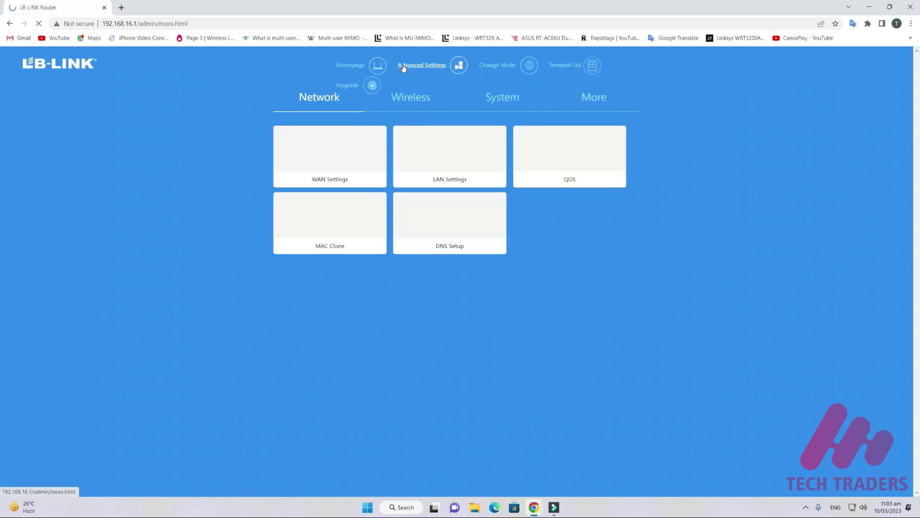
pyautogui.click(328, 177)
pyautogui.click(317, 154)
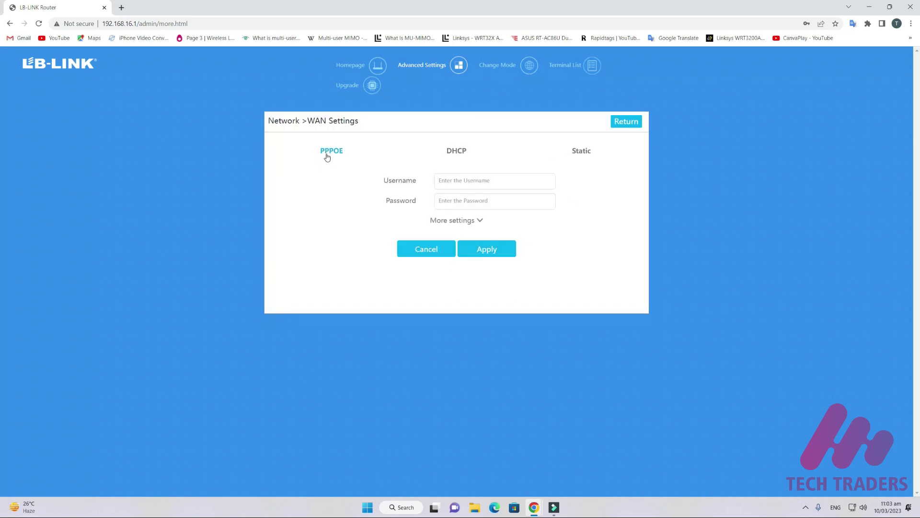
pyautogui.click(484, 179)
pyautogui.click(470, 199)
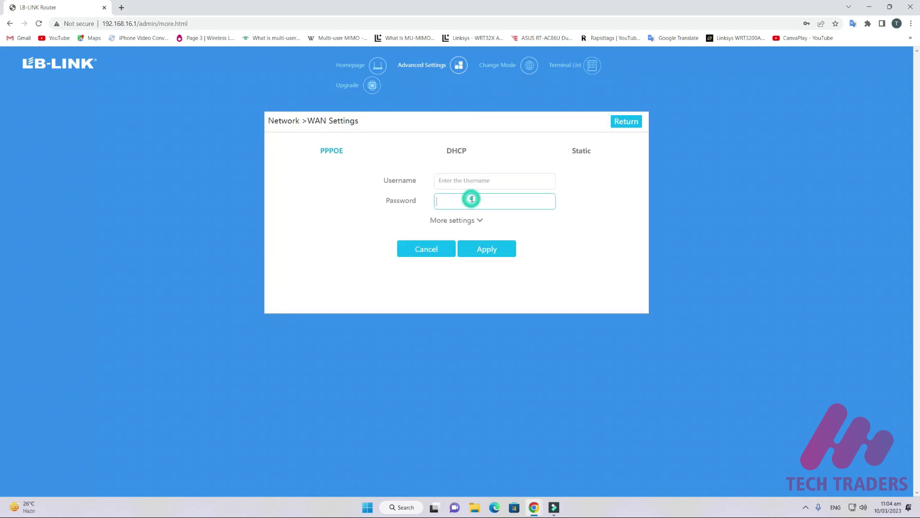
pyautogui.click(461, 220)
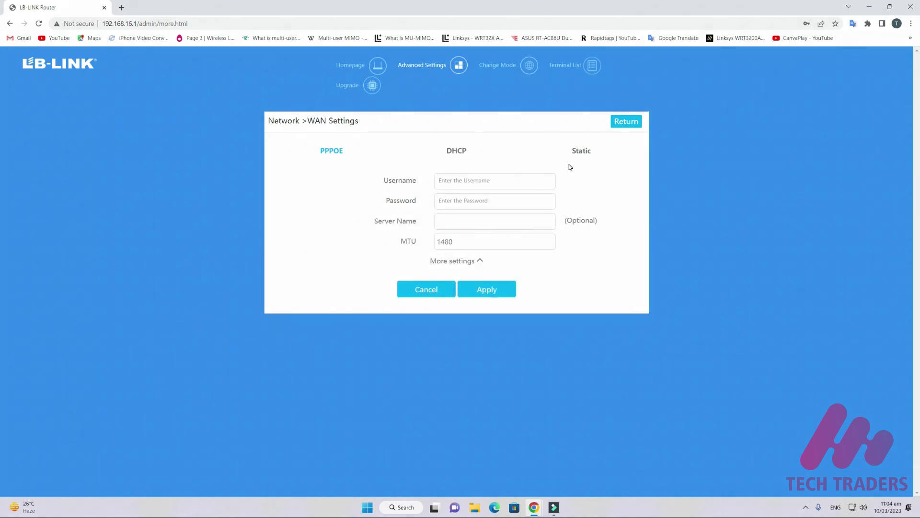
pyautogui.click(627, 121)
# Step: Review the LAN, QOS and DNS Setup pages of the network settings, including the QOS switch, without applying changes
pyautogui.click(444, 158)
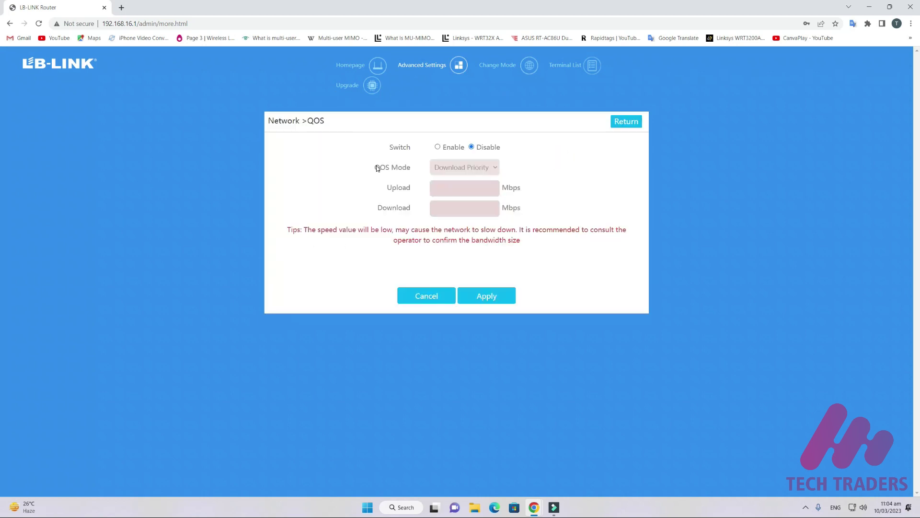
pyautogui.click(437, 147)
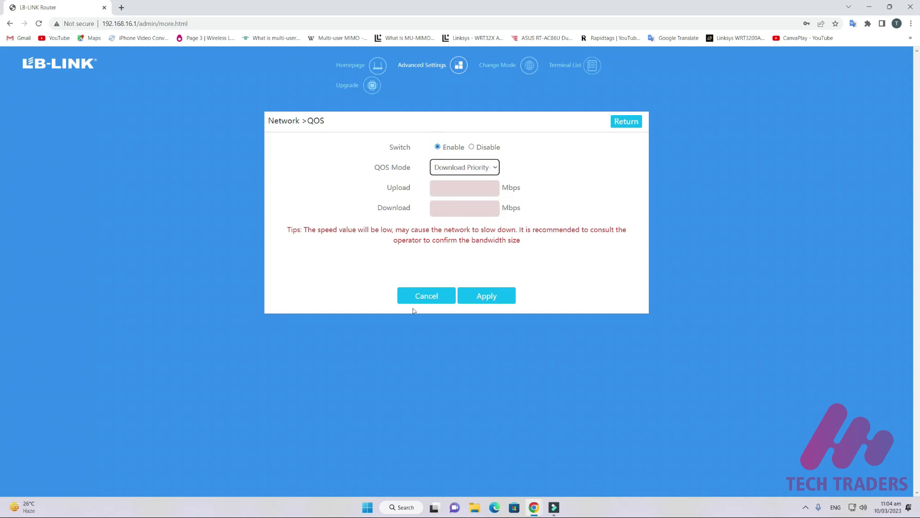
pyautogui.click(435, 296)
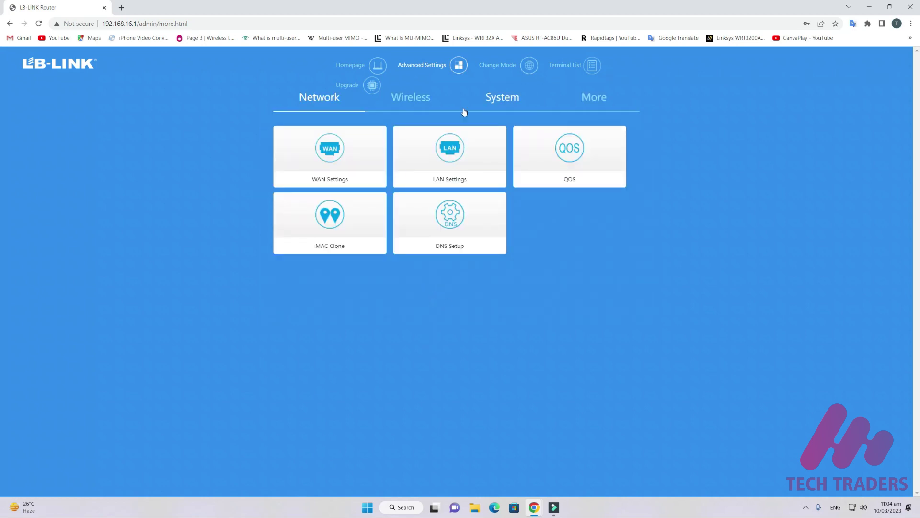
pyautogui.click(472, 244)
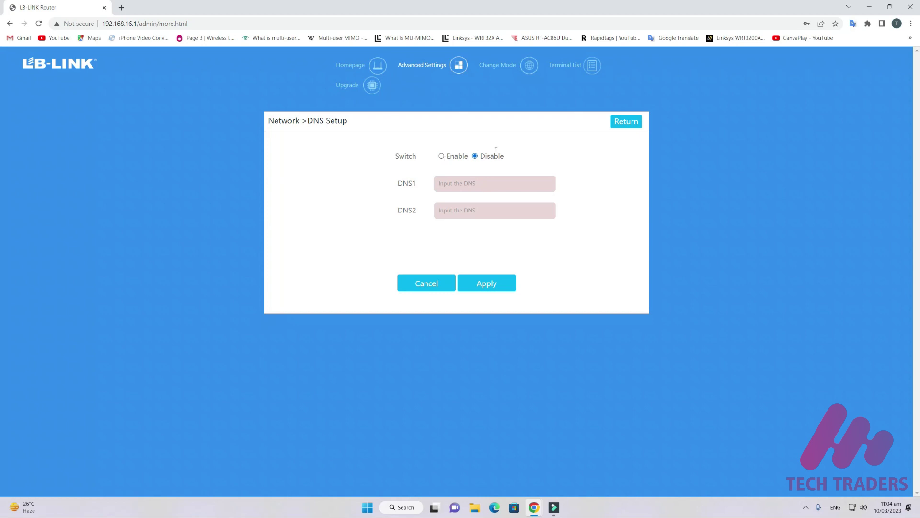
pyautogui.click(424, 285)
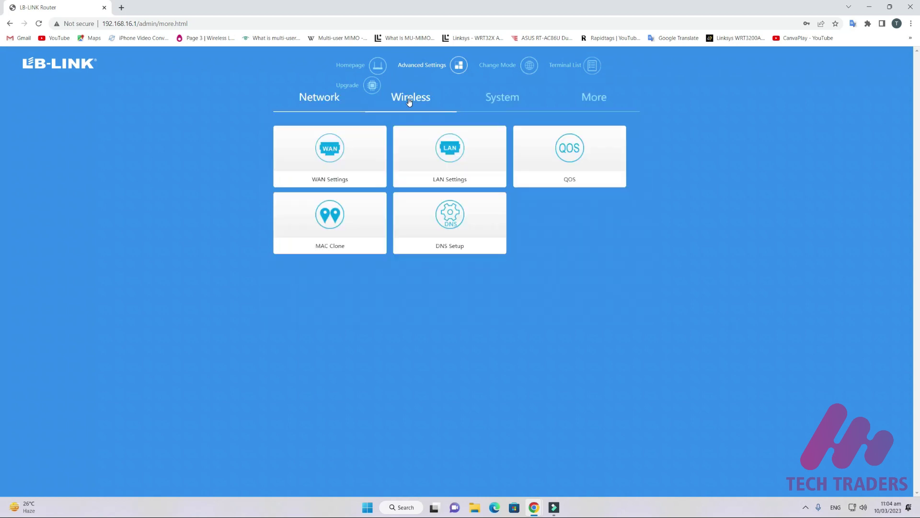
# Step: Enable Hidden SSID in the 2.4G WiFi settings, keep WPA/WPA2-PSK encryption and apply the settings
pyautogui.click(410, 102)
pyautogui.click(338, 192)
pyautogui.tripleClick(510, 185)
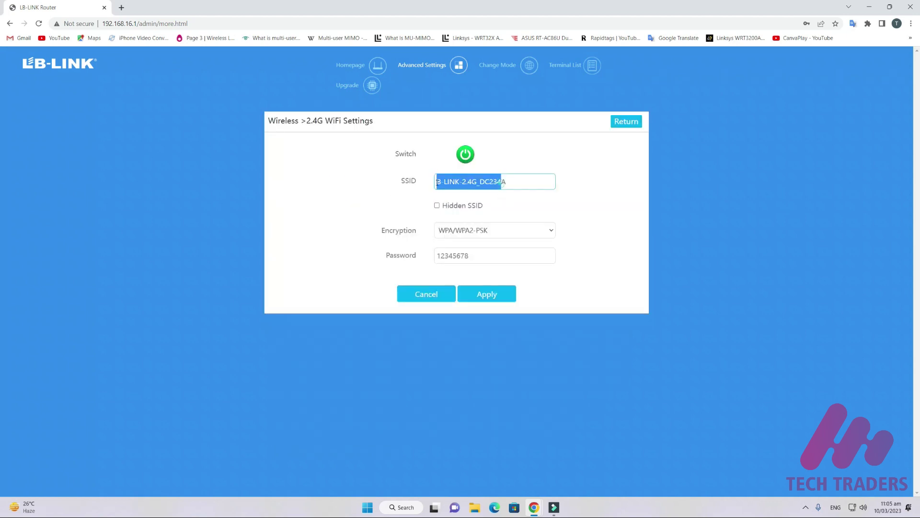
pyautogui.moveTo(493, 256); pyautogui.dragTo(438, 255)
pyautogui.click(506, 230)
pyautogui.click(508, 230)
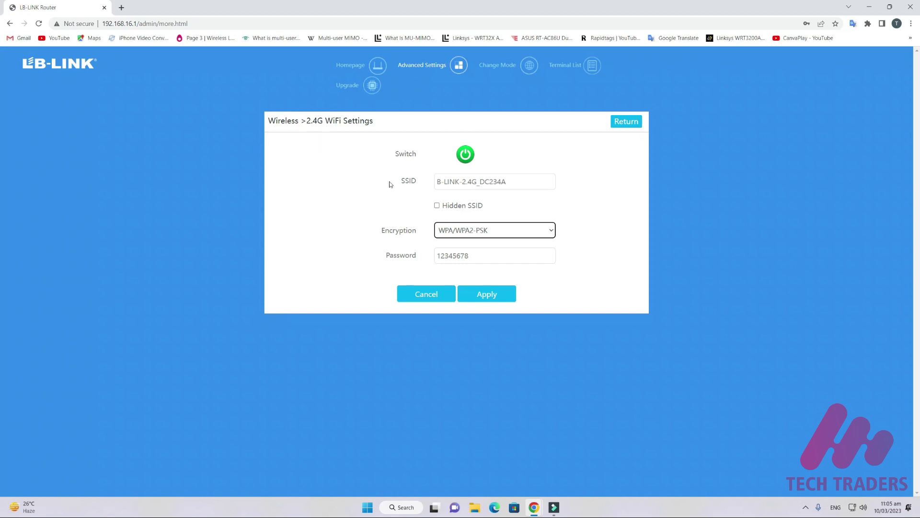
pyautogui.click(434, 208)
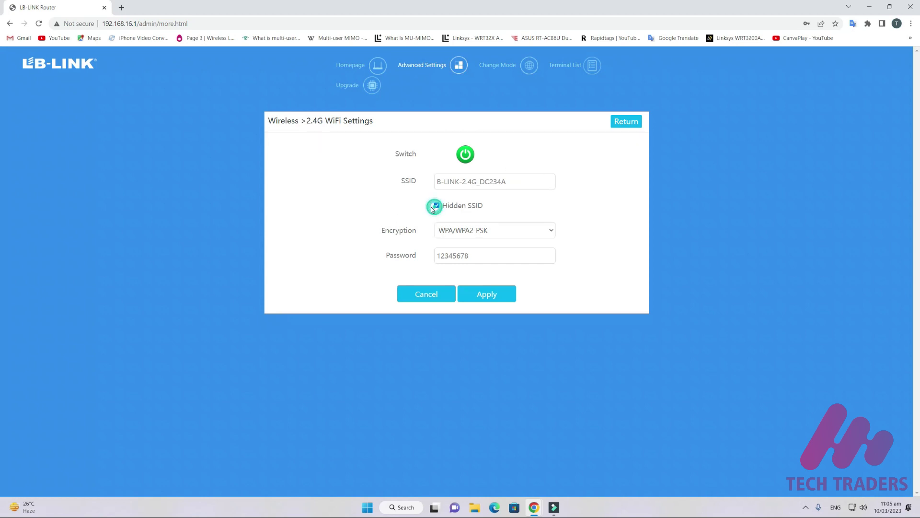
pyautogui.click(485, 294)
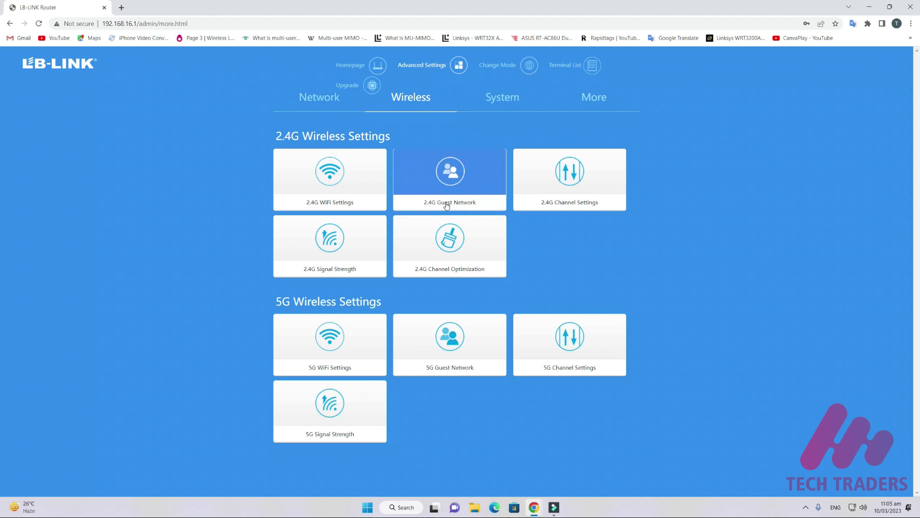
# Step: Review the 2.4G guest network options and the channels offered in the 2.4G channel settings, cancelling out of both pages
pyautogui.click(459, 203)
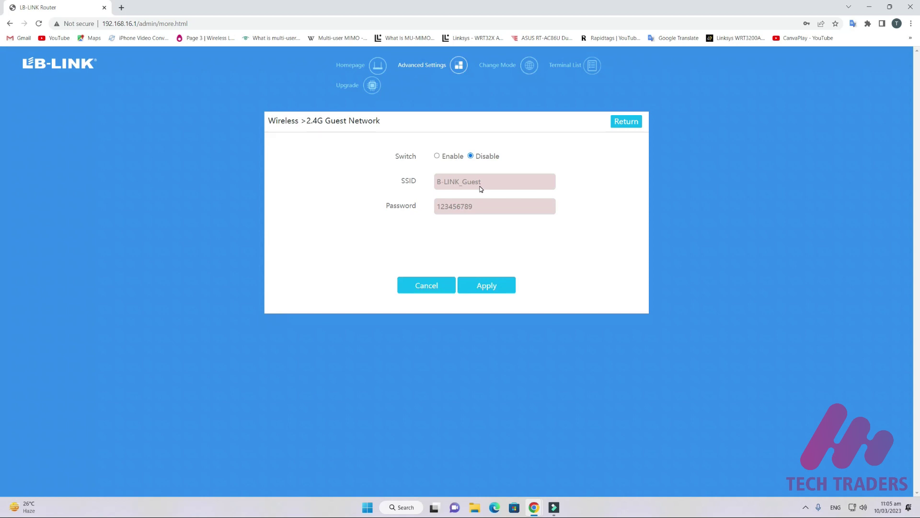
pyautogui.click(428, 286)
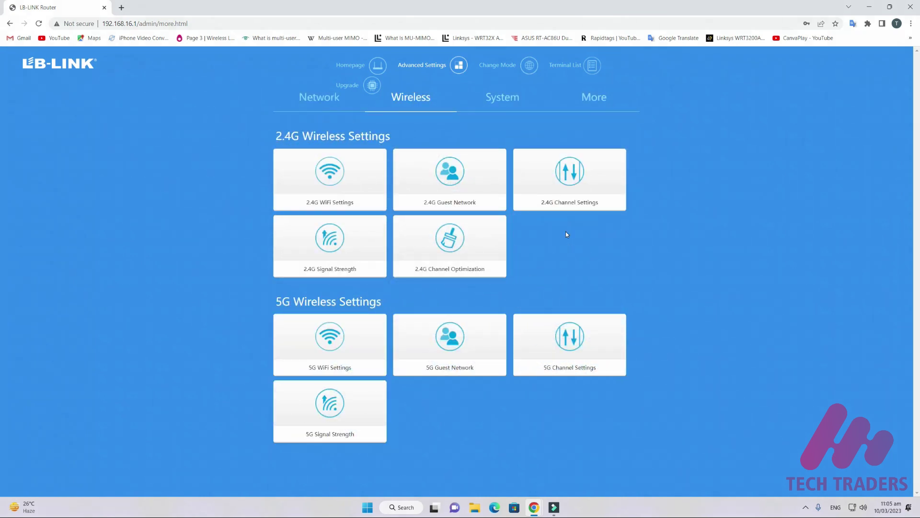
pyautogui.click(571, 196)
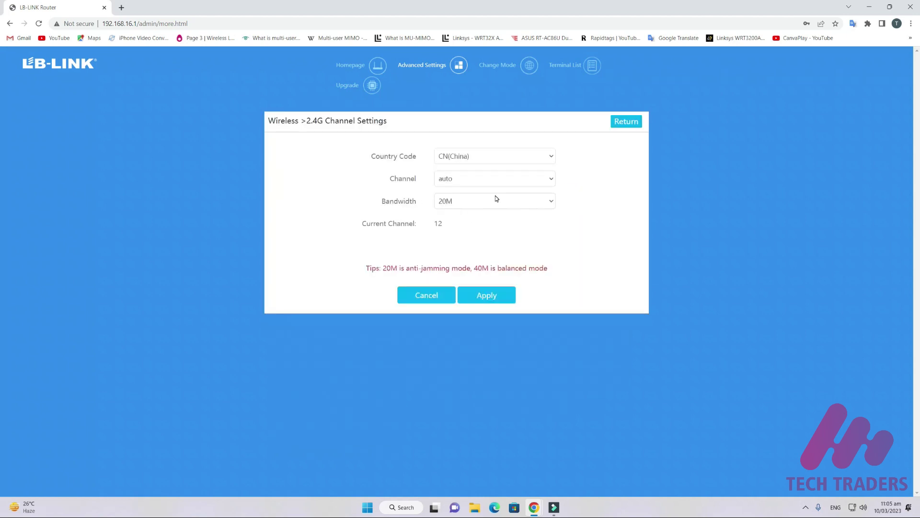
pyautogui.click(481, 177)
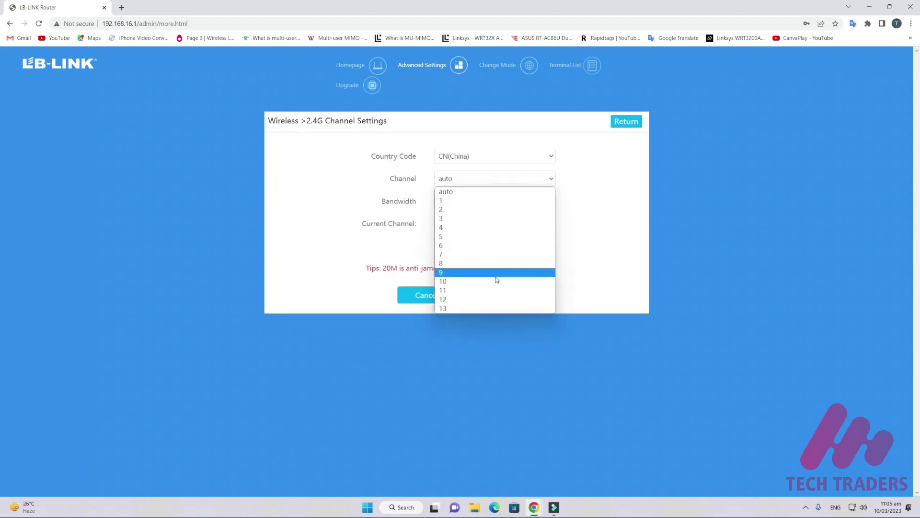
pyautogui.click(576, 209)
pyautogui.click(417, 295)
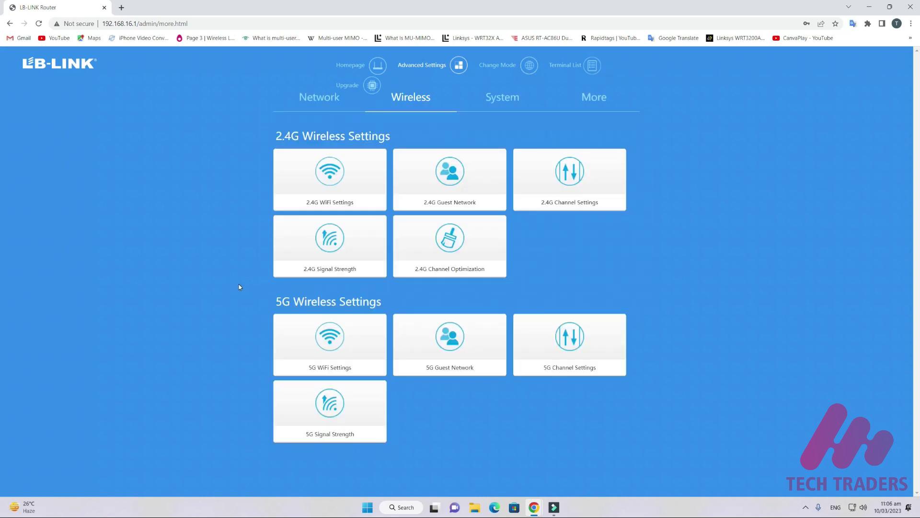
# Step: Try the Middle and High levels for the 2.4G signal strength, then set it back to Low
pyautogui.click(345, 268)
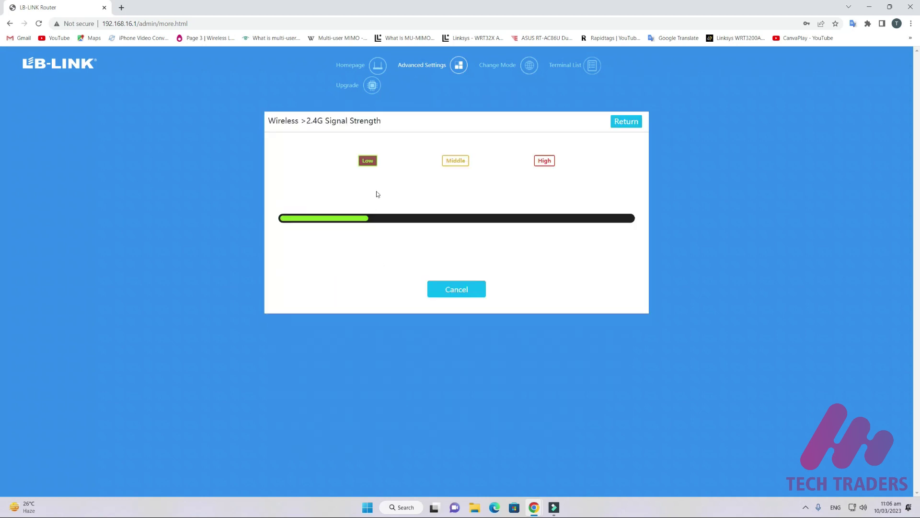
pyautogui.click(455, 161)
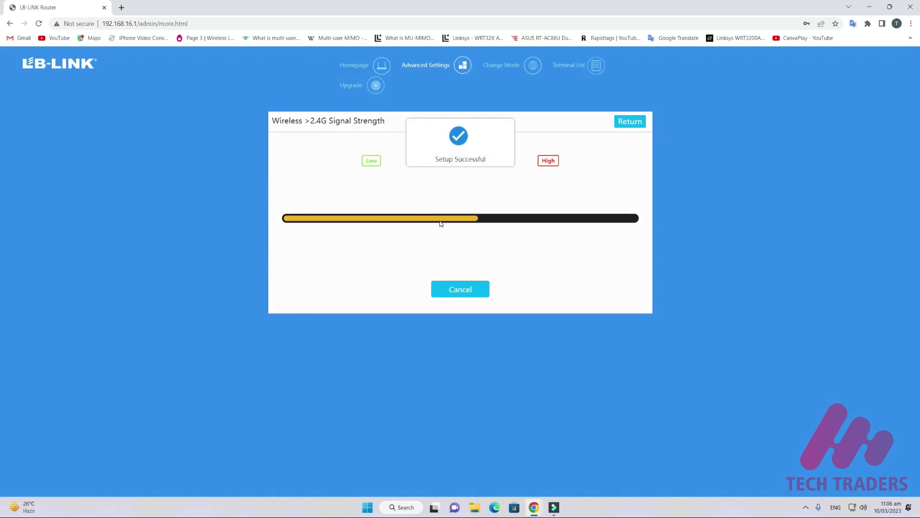
pyautogui.click(545, 161)
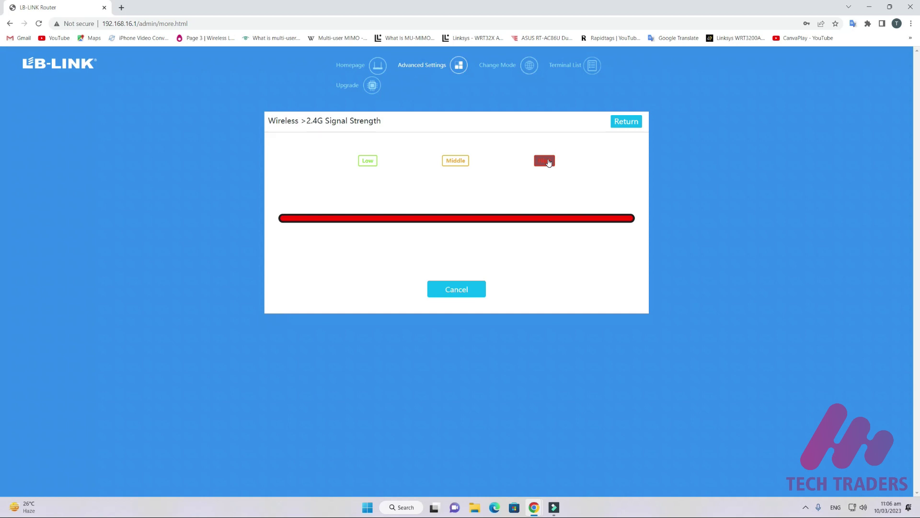
pyautogui.click(368, 162)
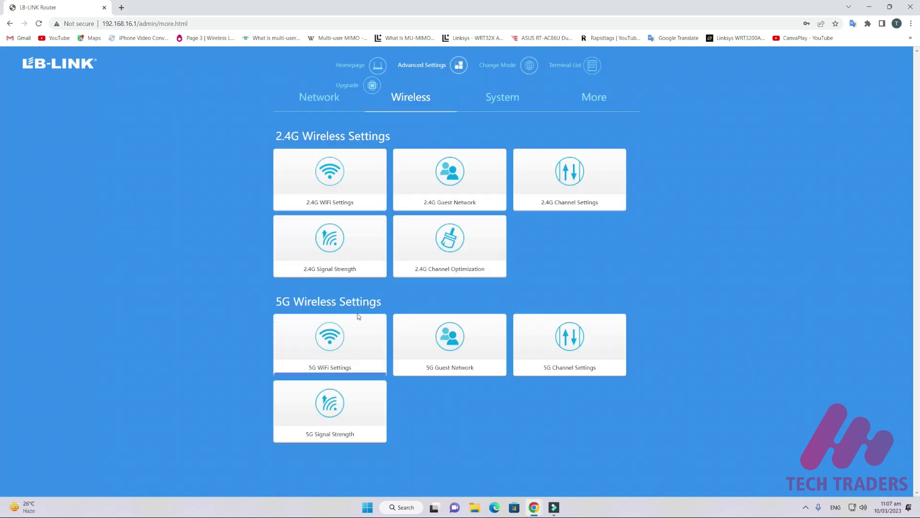
# Step: Look at the 5G WiFi settings, cancel without changes and open the 5G guest network settings
pyautogui.click(344, 339)
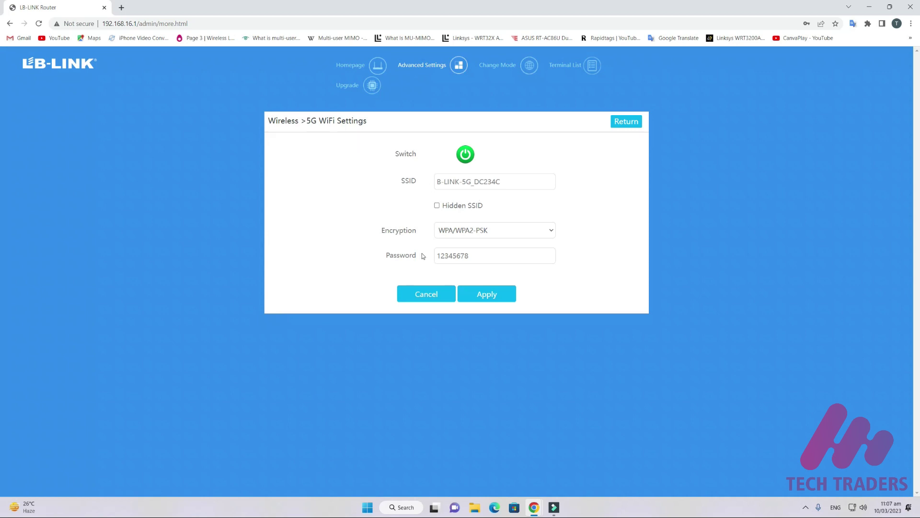
pyautogui.click(419, 298)
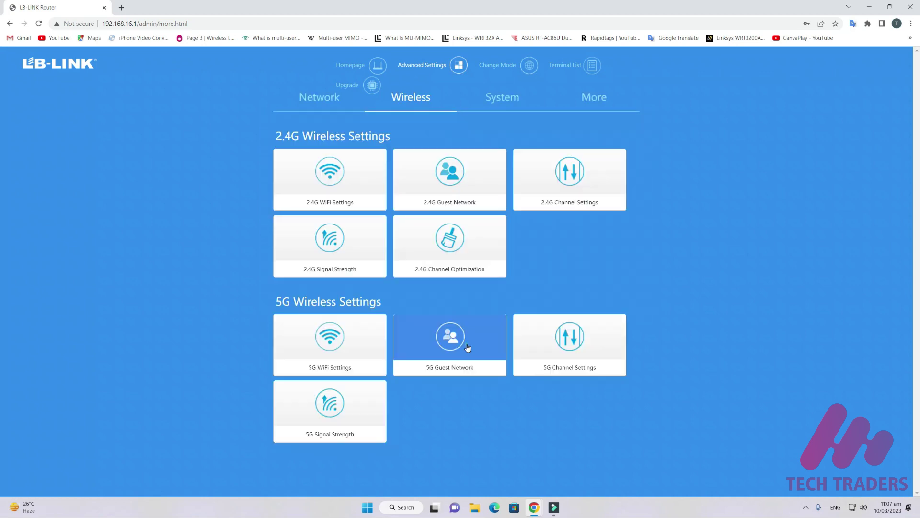
pyautogui.click(465, 345)
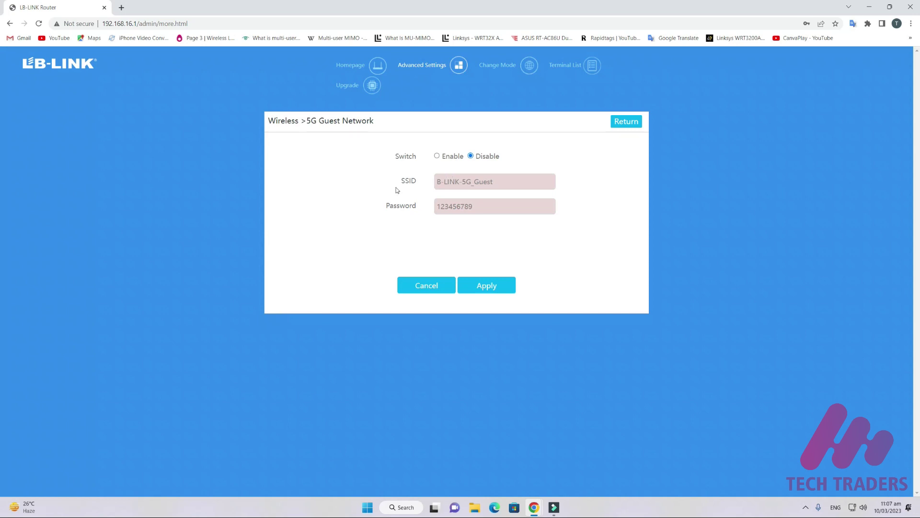
# Step: Leave the 5G guest network unchanged, look at the 5G channel settings and cancel out of them
pyautogui.click(429, 288)
pyautogui.click(386, 171)
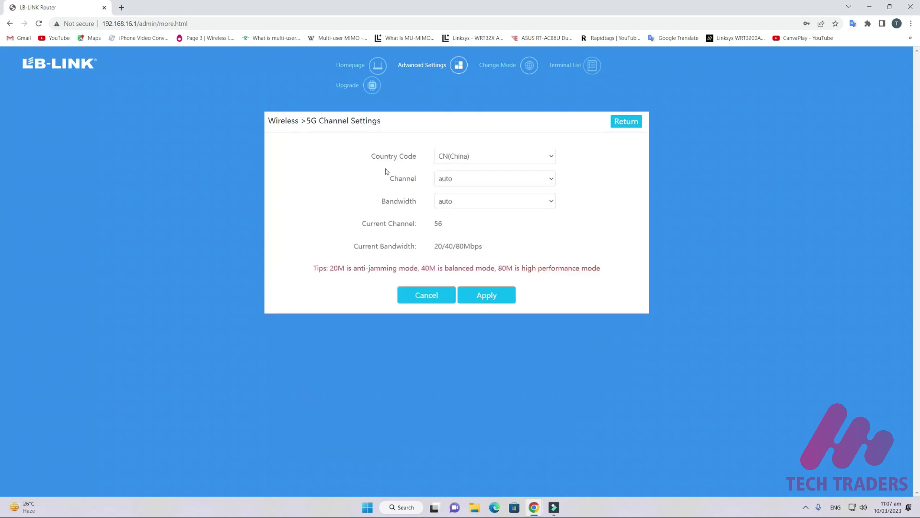
pyautogui.click(426, 299)
# Step: Try the Low level for the 5G signal strength, then set it to Middle
pyautogui.click(484, 248)
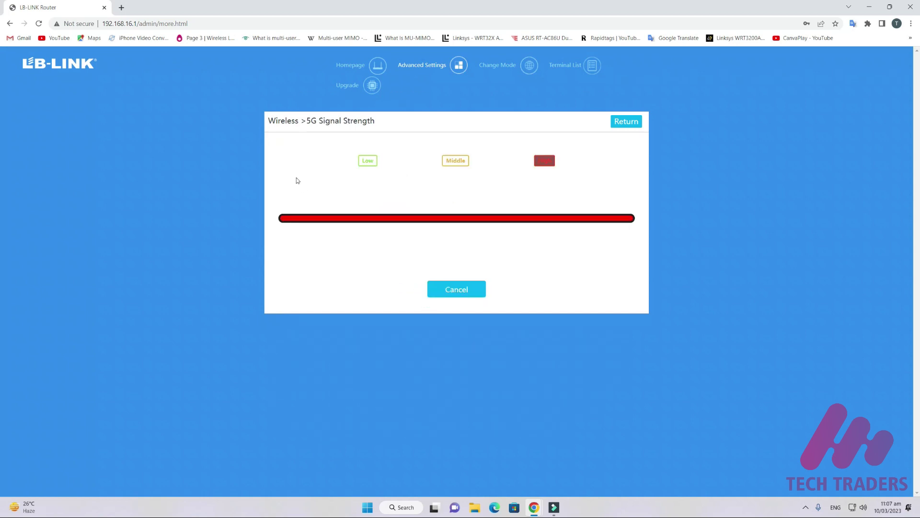
pyautogui.click(363, 164)
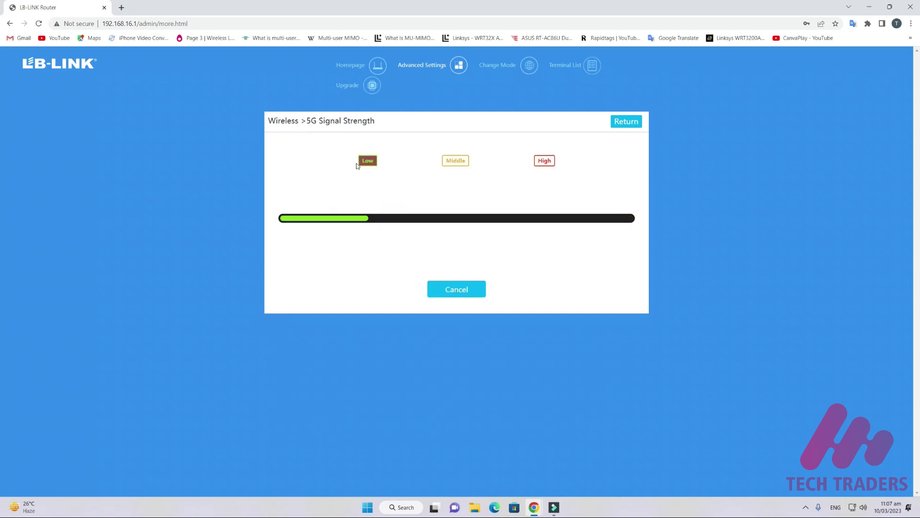
pyautogui.click(462, 163)
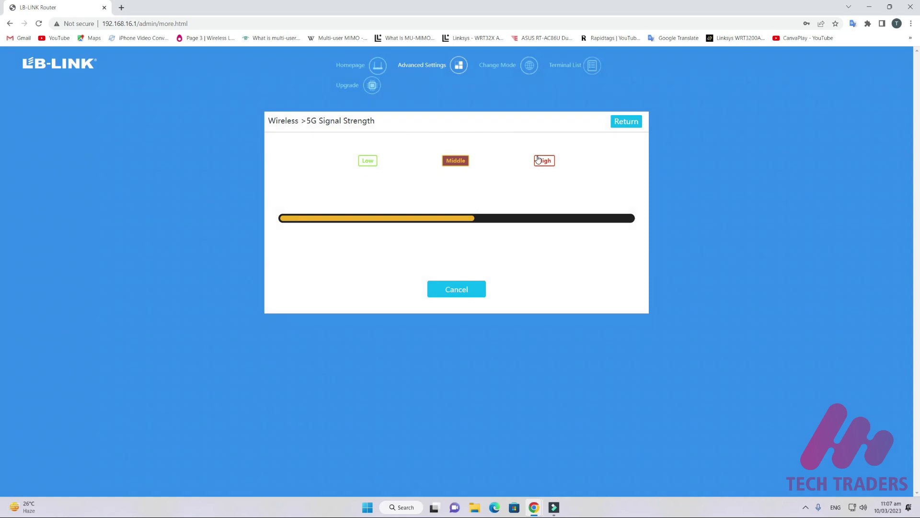
# Step: Review the Black List and the Website Blacklist setup in the System settings
pyautogui.click(503, 99)
pyautogui.click(504, 99)
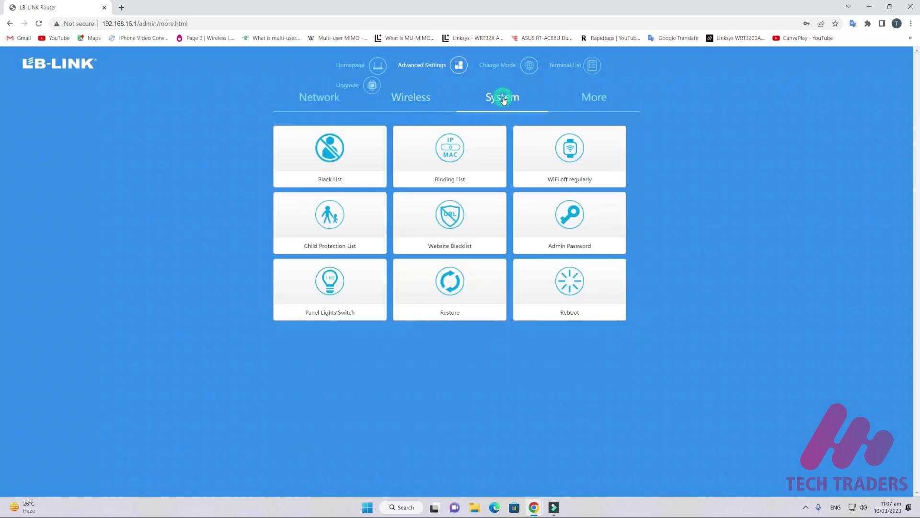
pyautogui.click(346, 177)
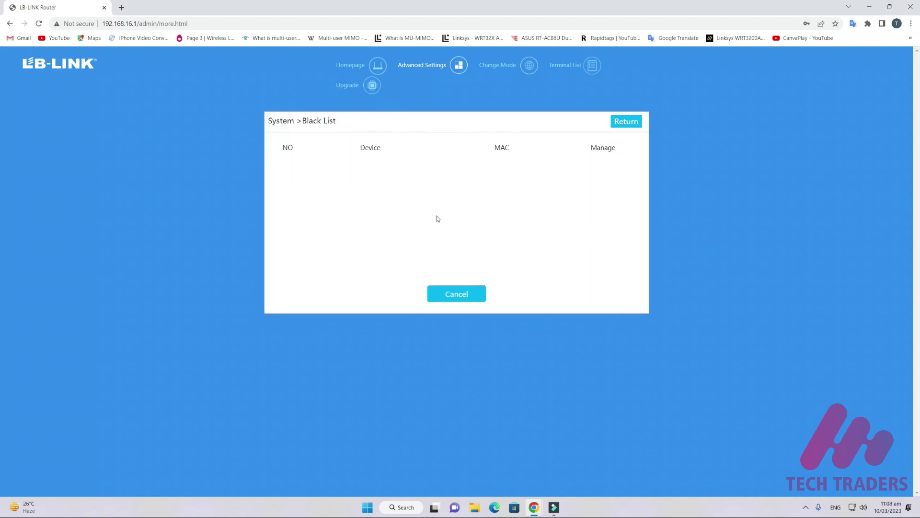
pyautogui.click(454, 302)
pyautogui.click(471, 241)
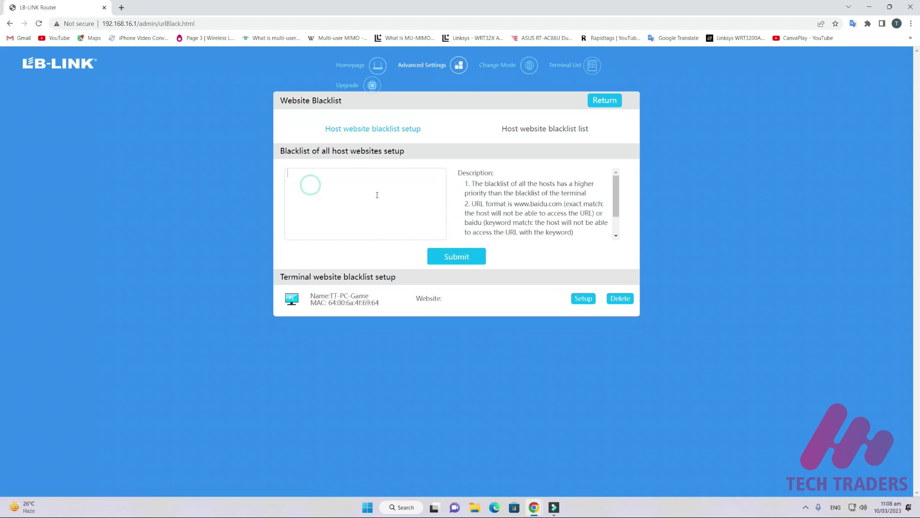
pyautogui.click(463, 254)
pyautogui.click(361, 205)
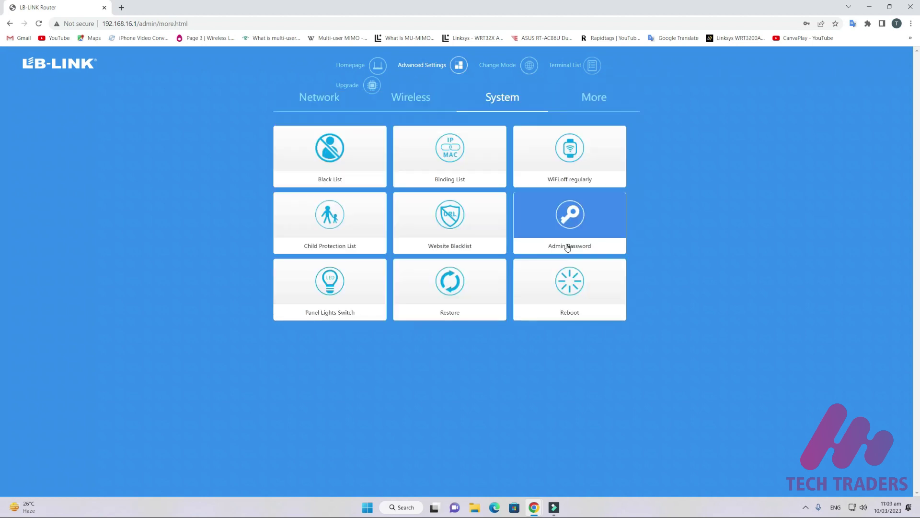
# Step: Look at the Admin Password page with its old and new password fields and cancel without changes
pyautogui.click(566, 246)
pyautogui.click(472, 166)
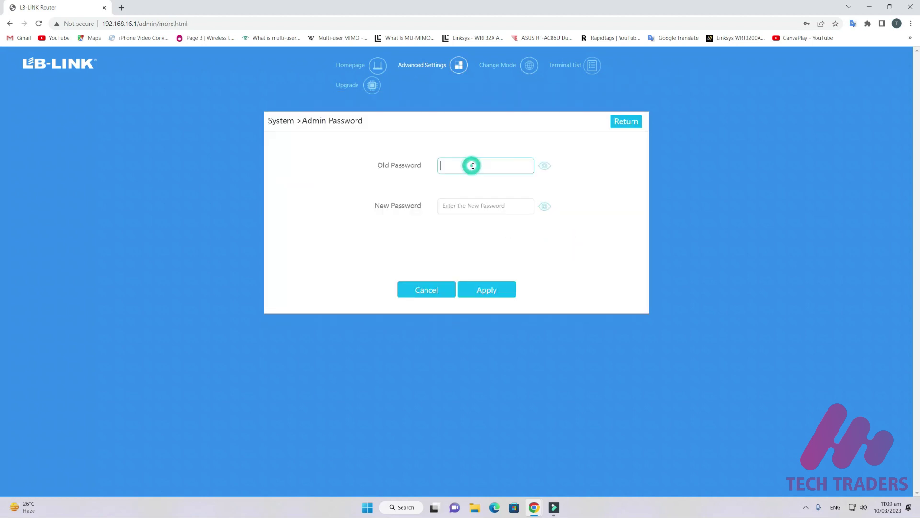
pyautogui.click(438, 290)
# Step: Look through the Panel Lights Switch, Restore and Reboot pages, leaving each without applying anything
pyautogui.click(350, 304)
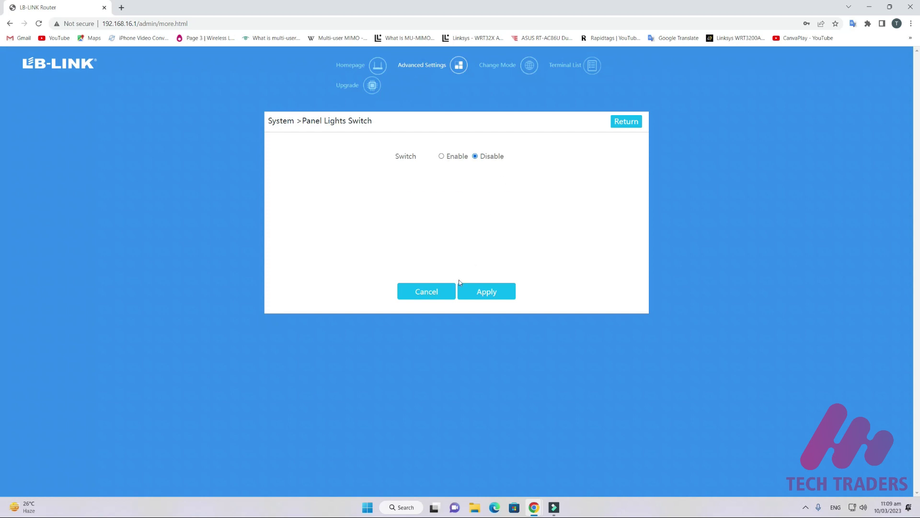
pyautogui.click(434, 288)
pyautogui.click(349, 286)
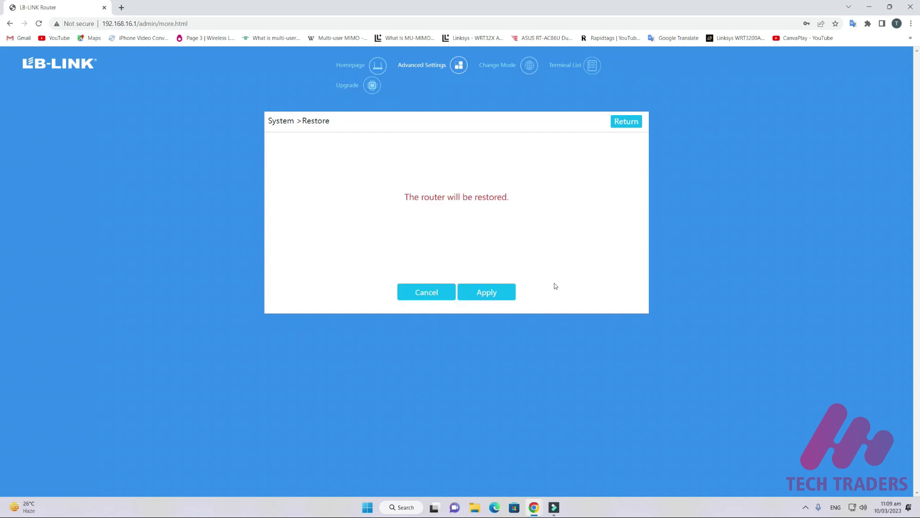
pyautogui.click(429, 294)
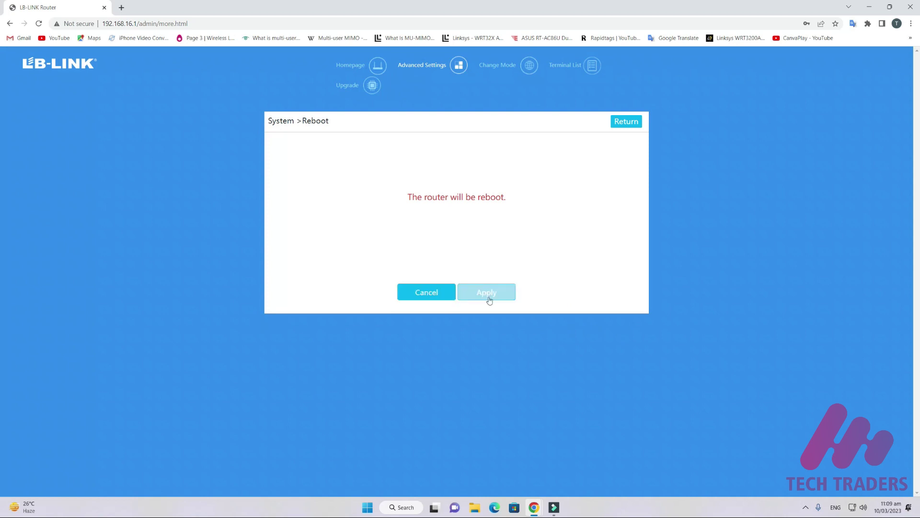
pyautogui.click(627, 121)
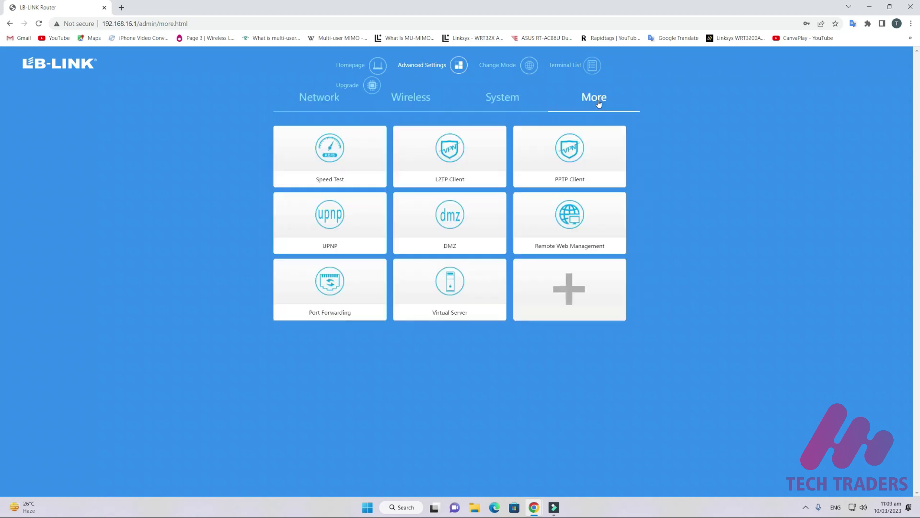
# Step: Run the router's speed test, then look at the Remote Web Management switch and return without changes
pyautogui.click(336, 173)
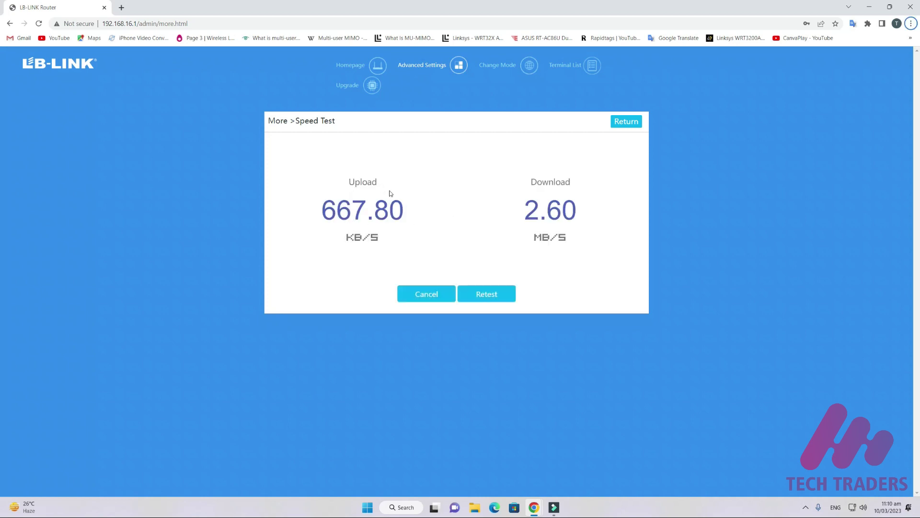
pyautogui.click(481, 324)
pyautogui.click(587, 228)
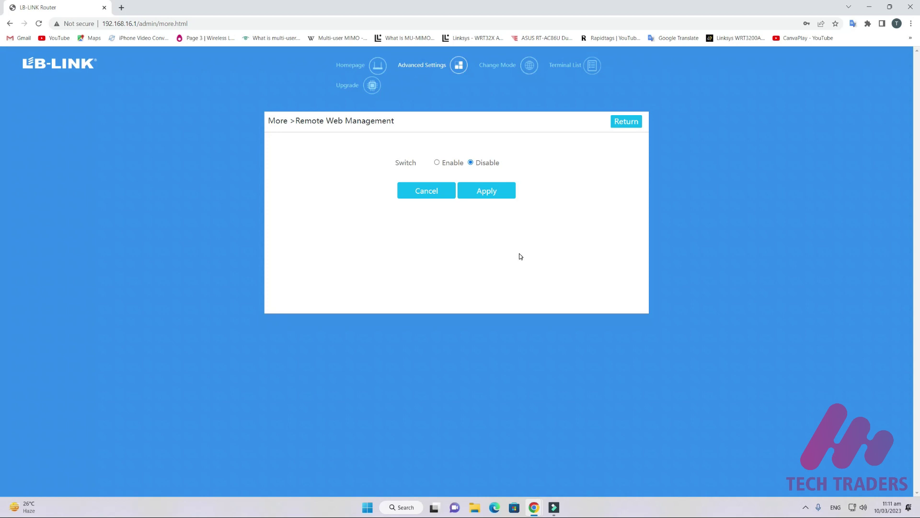
pyautogui.click(627, 121)
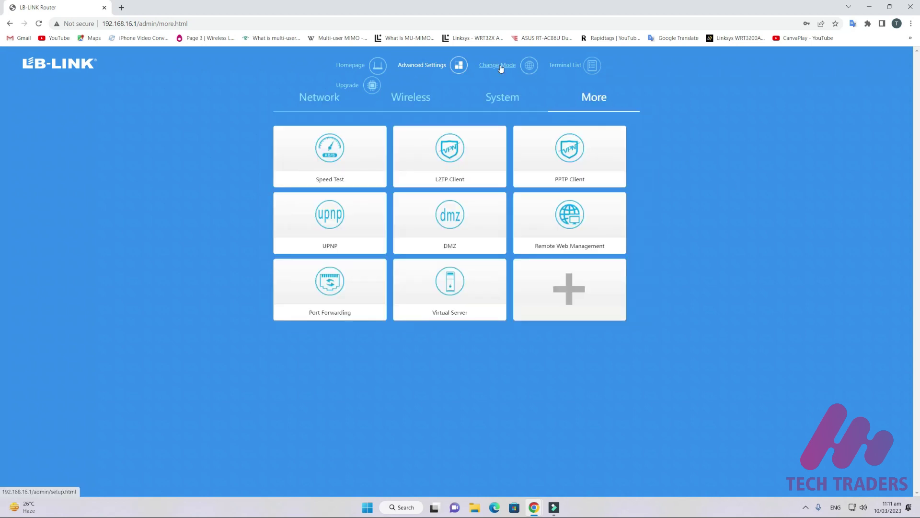
# Step: Open the Change Mode page and expand the list of additional operating modes
pyautogui.click(501, 69)
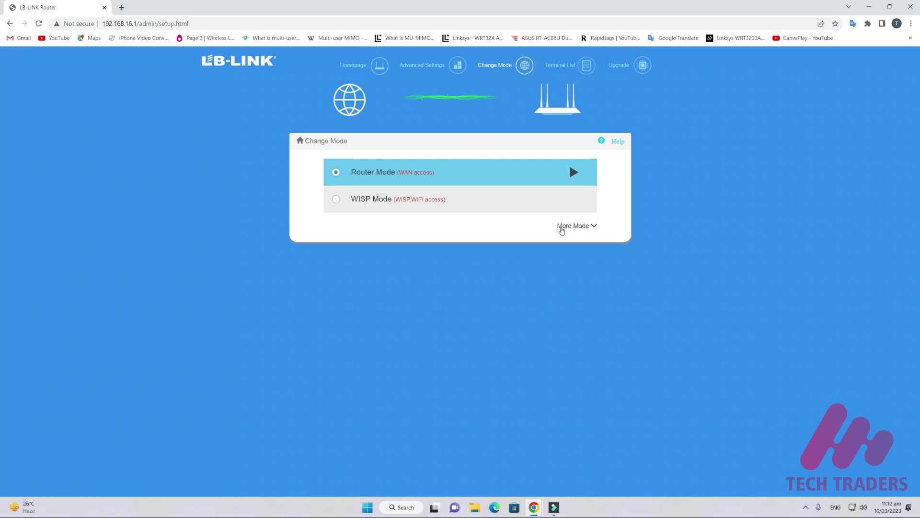
pyautogui.click(582, 227)
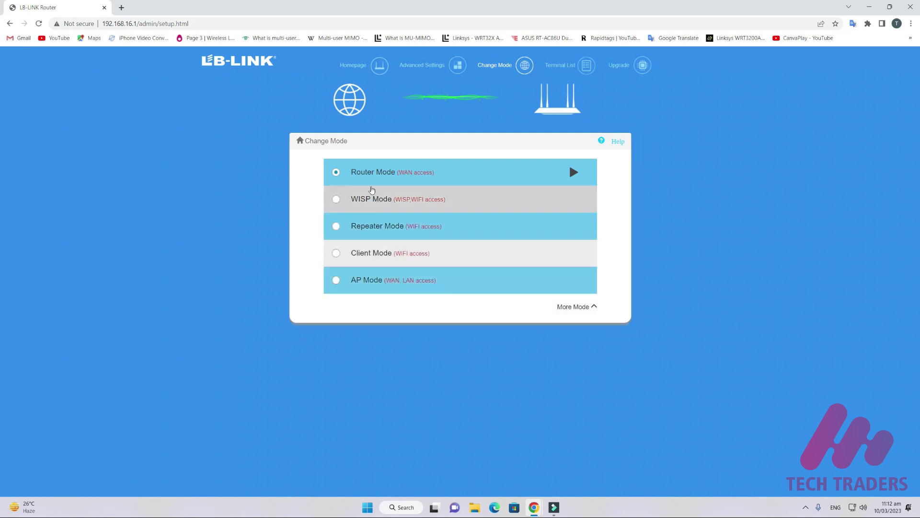